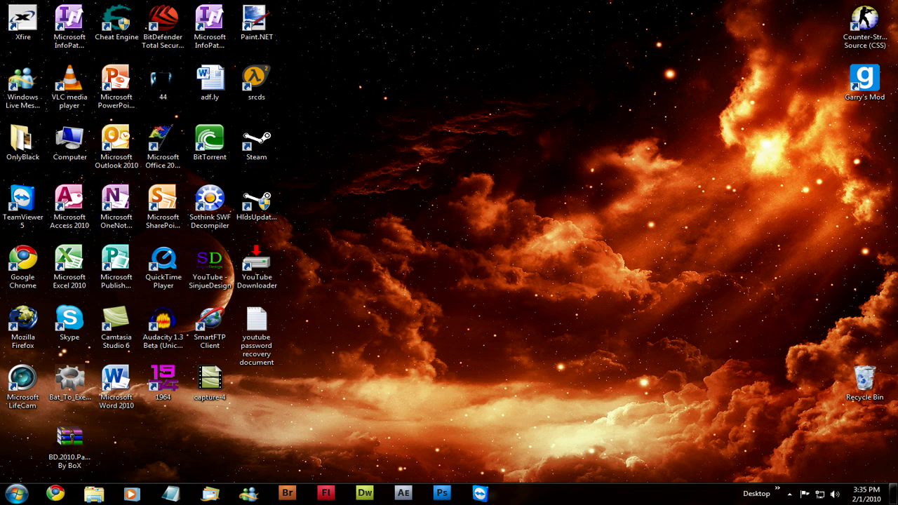
left_click_drag(527, 340, 459, 340)
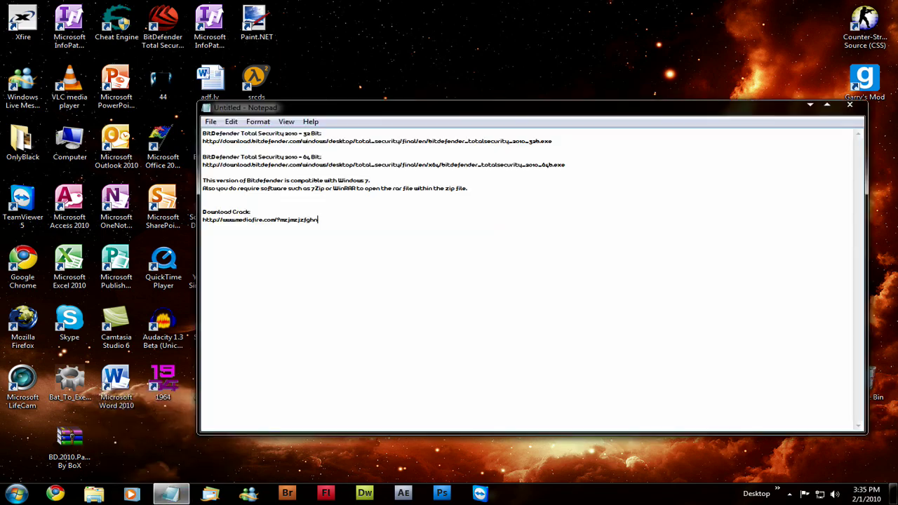
Copy the BitDefender Total Security 2010 32-bit download link from the Notepad notes, keeping the notes' text intact.
left_click(171, 493)
left_click_drag(553, 141, 206, 141)
left_click_drag(566, 165, 251, 165)
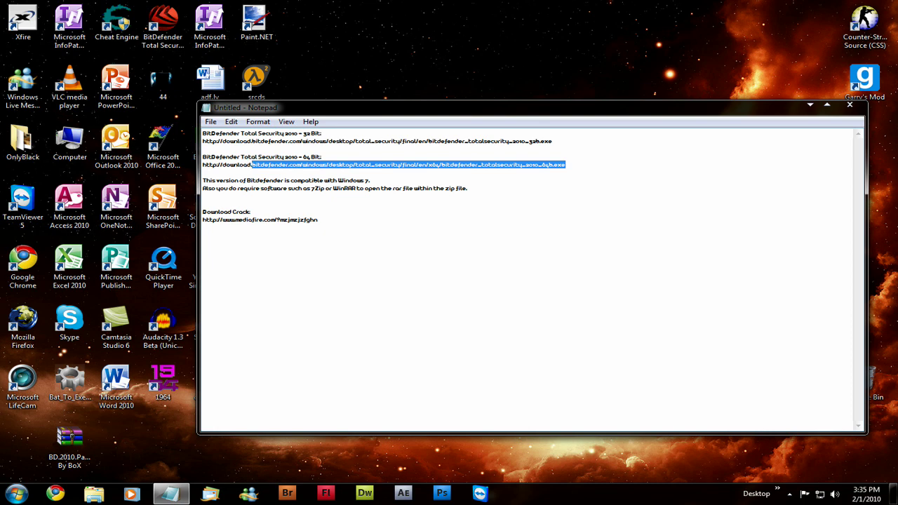
left_click_drag(553, 141, 203, 141)
key("ctrl+x")
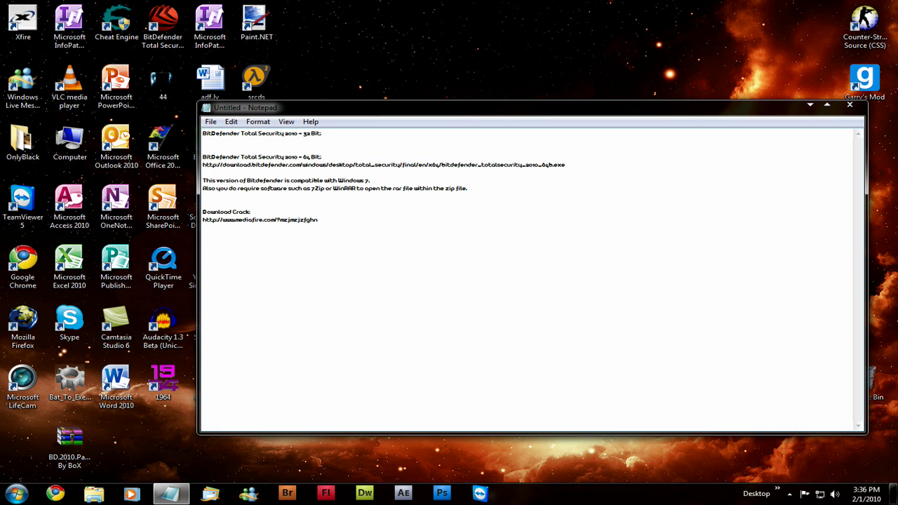
key("ctrl+z")
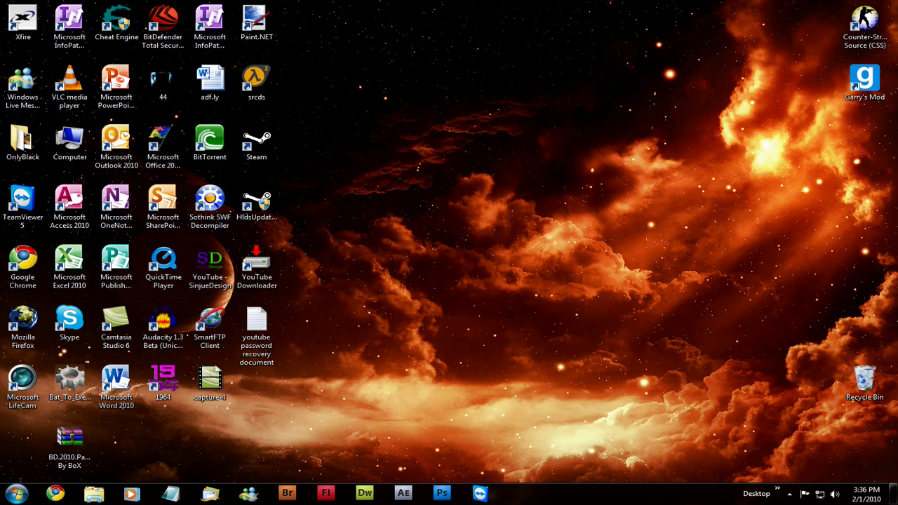
Switch to Chrome and download the 32-bit BitDefender installer from the copied link, choosing to save the file.
left_click(56, 493)
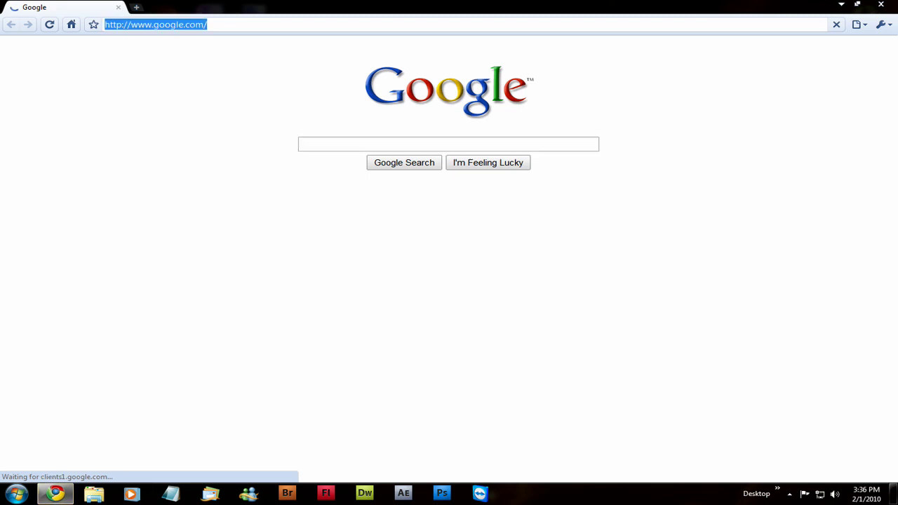
key("ctrl+v")
key("Return")
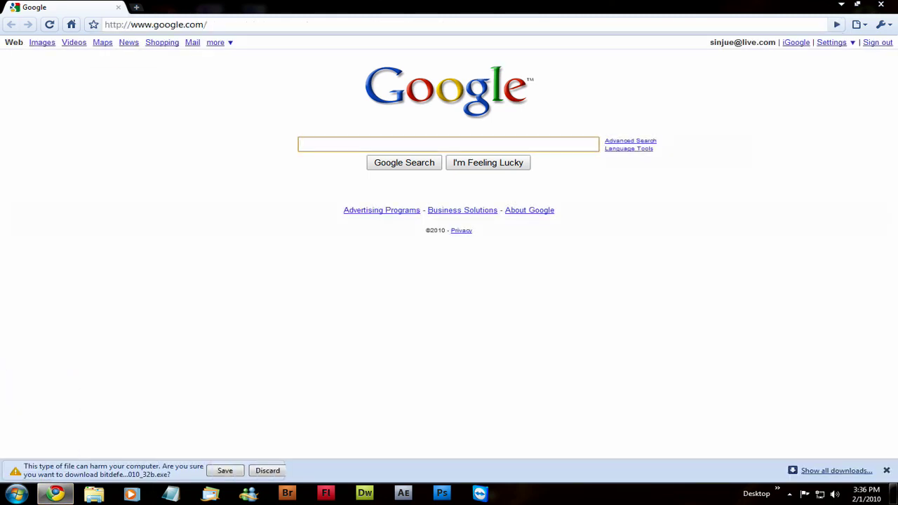
left_click(225, 470)
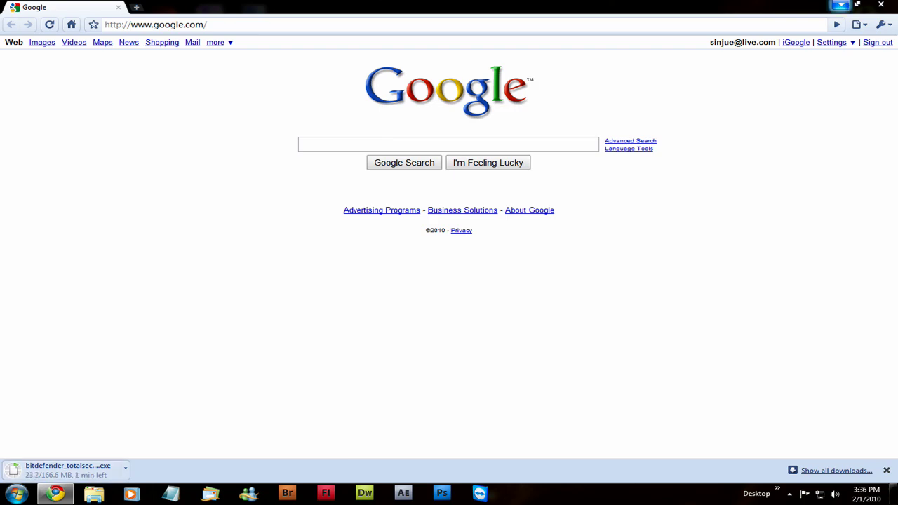
left_click(840, 6)
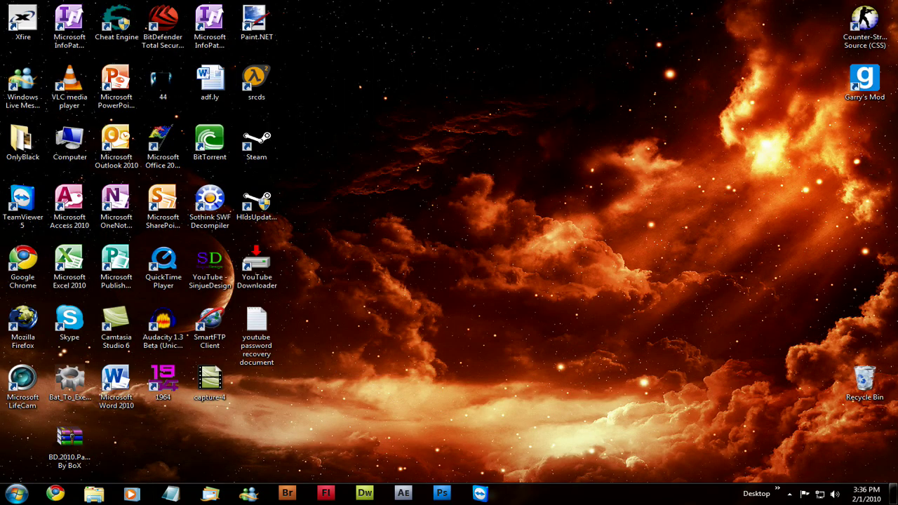
left_click_drag(329, 375, 554, 273)
left_click(257, 203)
left_click(257, 143)
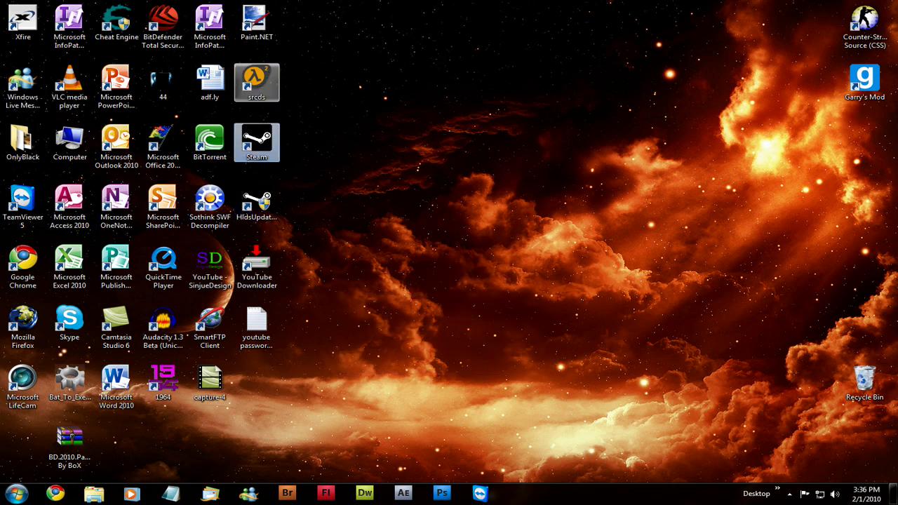
left_click_drag(398, 94, 750, 313)
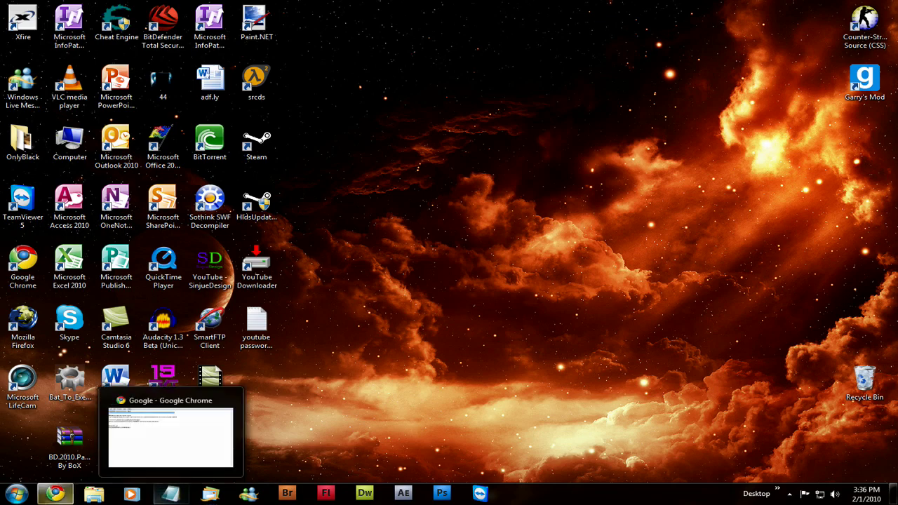
Cancel the running BitDefender installer download in Chrome and close the download bar.
left_click(56, 493)
left_click(125, 466)
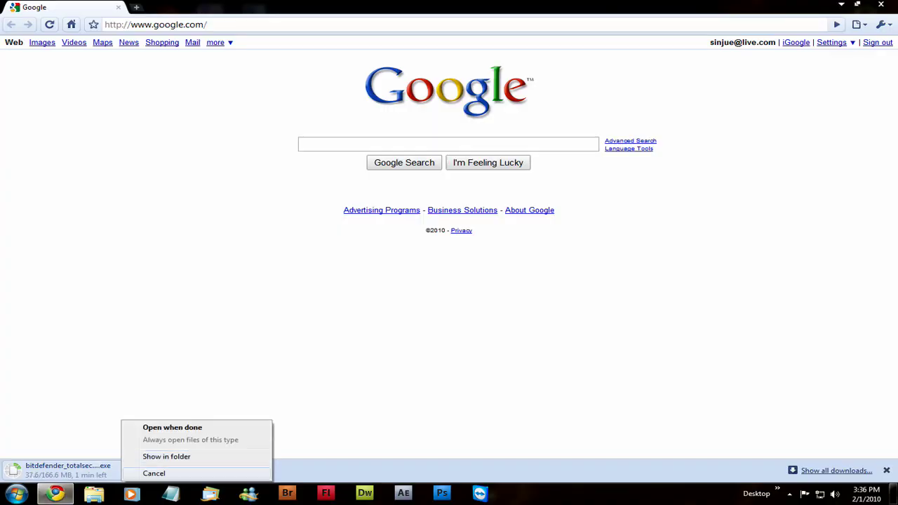
left_click(149, 475)
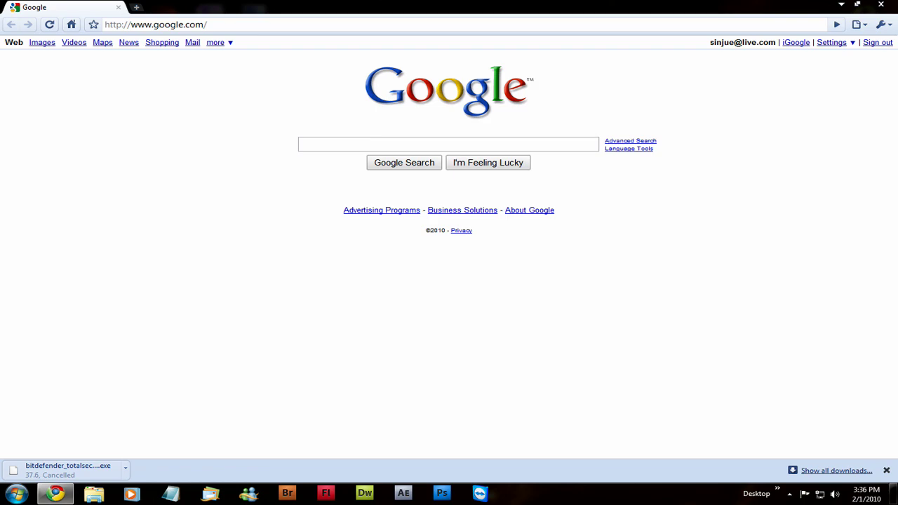
left_click(886, 470)
left_click(856, 4)
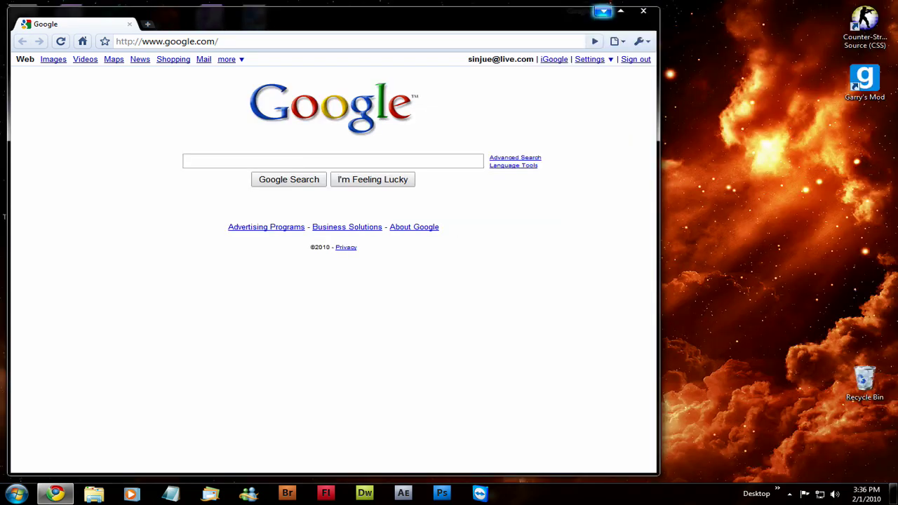
left_click(620, 11)
left_click(839, 5)
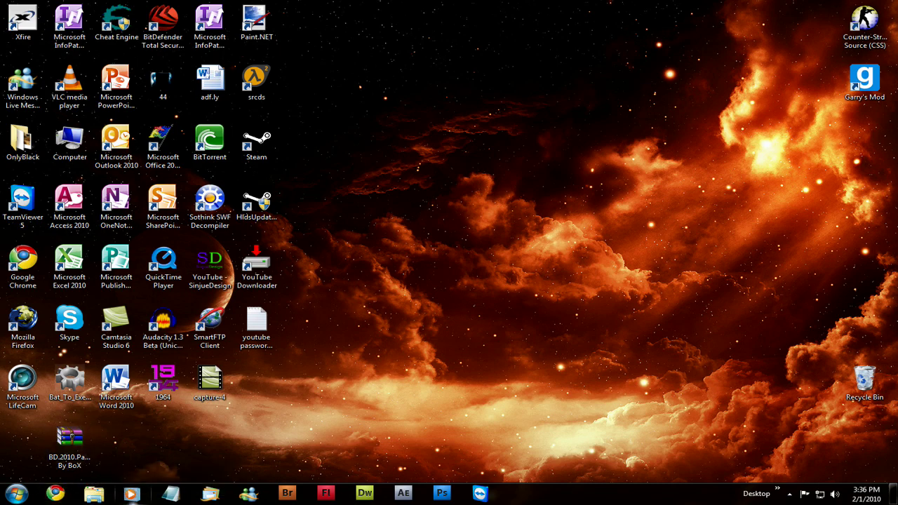
Download the BD.2010.Patch.v3.0A archive through the MediaFire link in the Notepad notes and open the BitDefender folder inside it.
left_click(171, 494)
left_click_drag(319, 220, 203, 219)
left_click(55, 494)
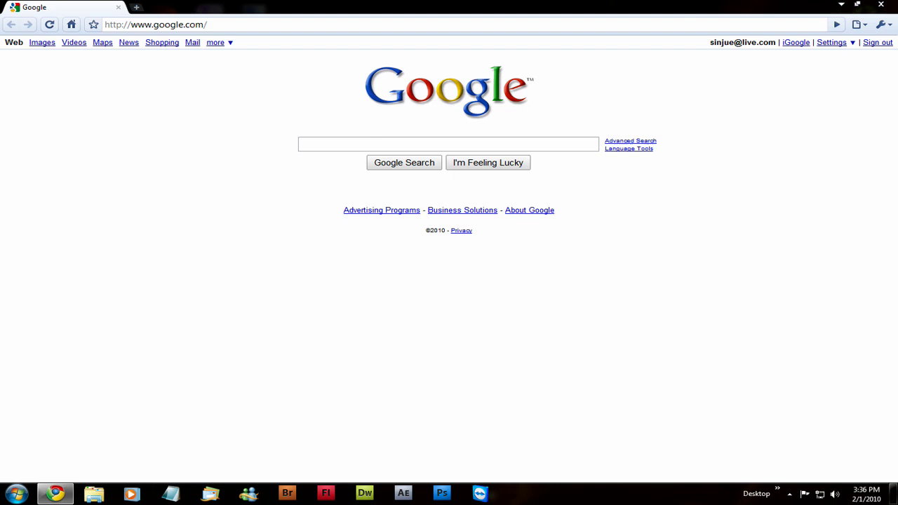
key("ctrl+v")
key("Return")
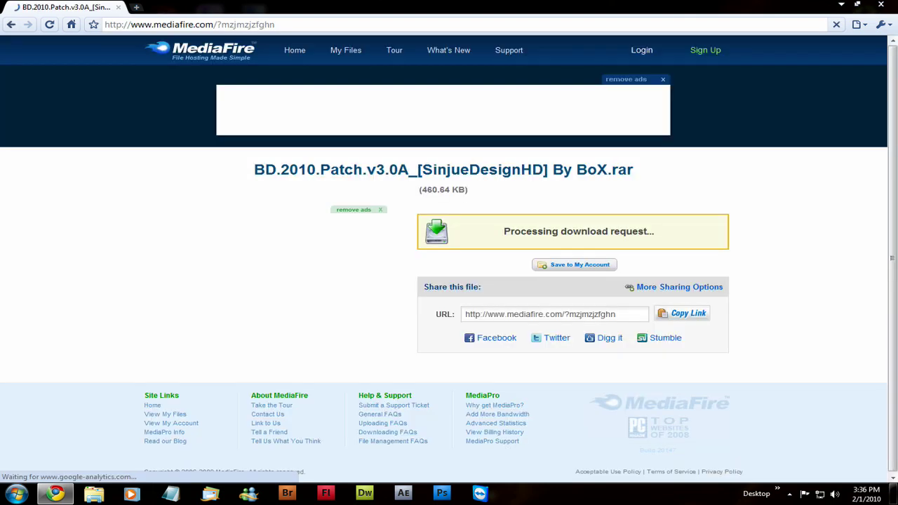
left_click(578, 231)
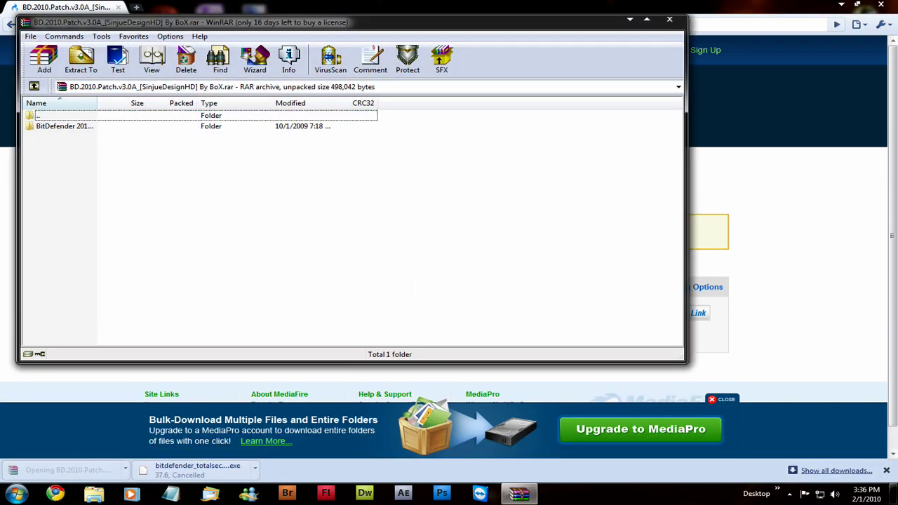
double_click(65, 126)
Switch to BitDefender Total Security 2010 and disable real-time protection in its Antivirus settings.
left_click(789, 494)
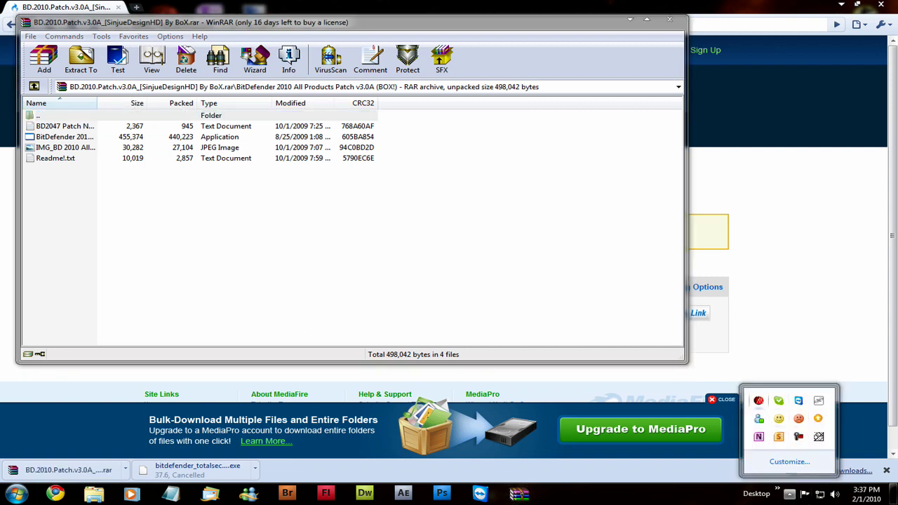
right_click(759, 401)
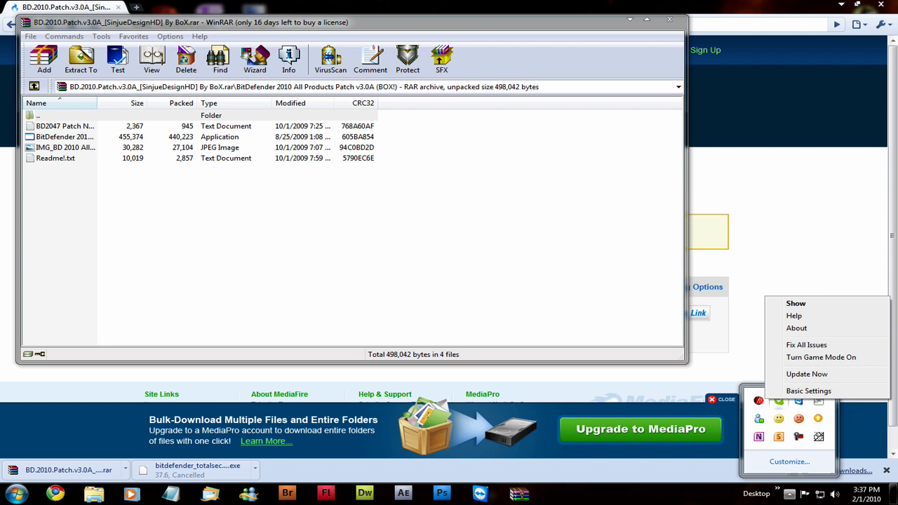
left_click(796, 303)
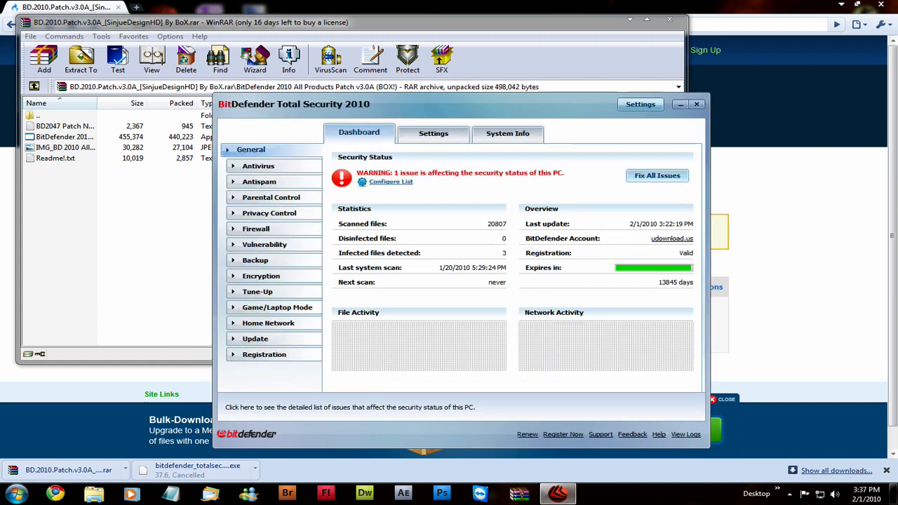
left_click(258, 166)
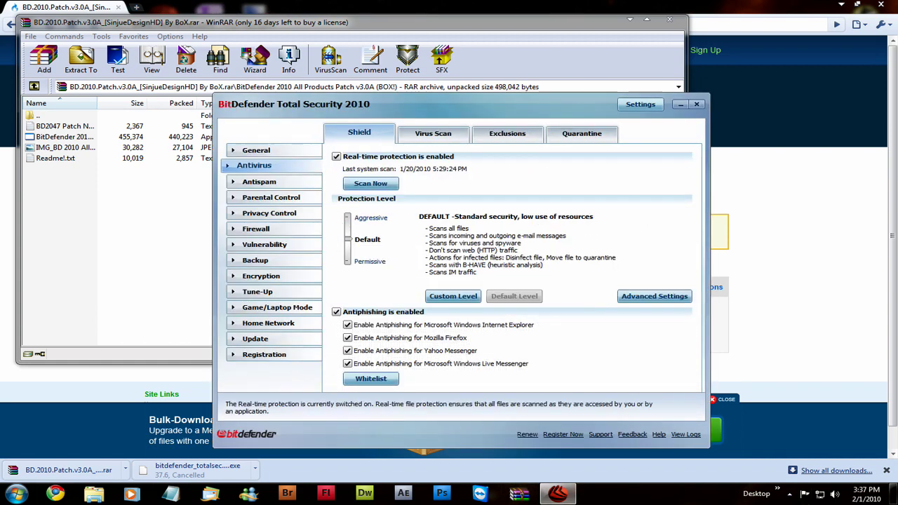
left_click(336, 157)
left_click(419, 284)
Switch to WinRAR and extract the patch archive to the Desktop.
left_click(141, 21)
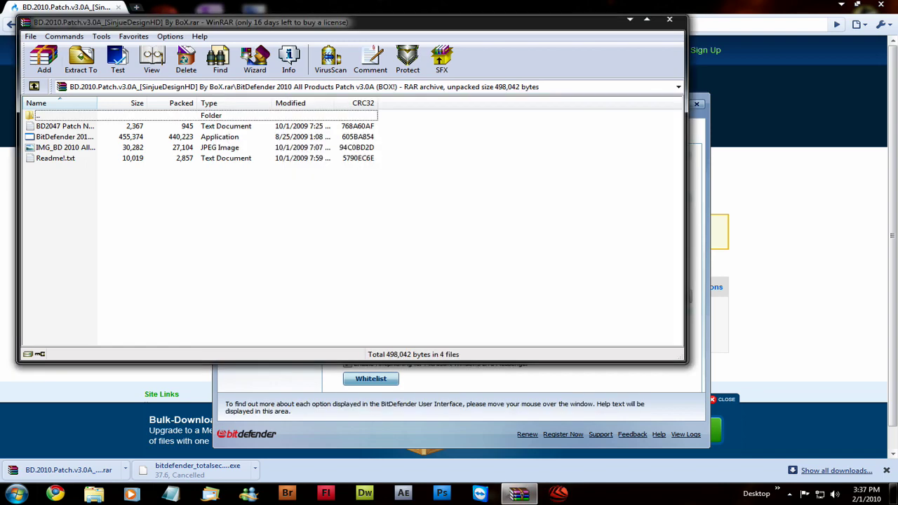
left_click(81, 59)
double_click(371, 128)
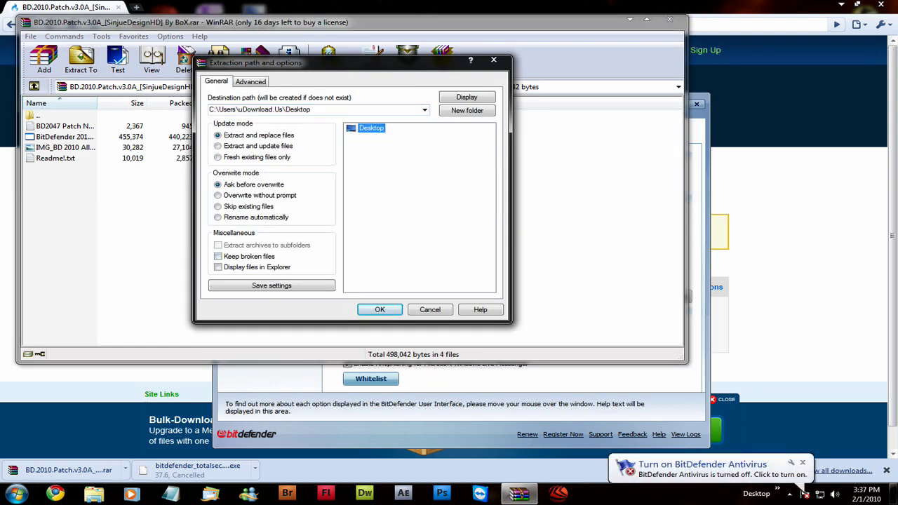
left_click(379, 310)
Minimize all open windows and open the extracted BitDefender 2010 All Products Patch folder on the desktop.
left_click(55, 494)
left_click(841, 4)
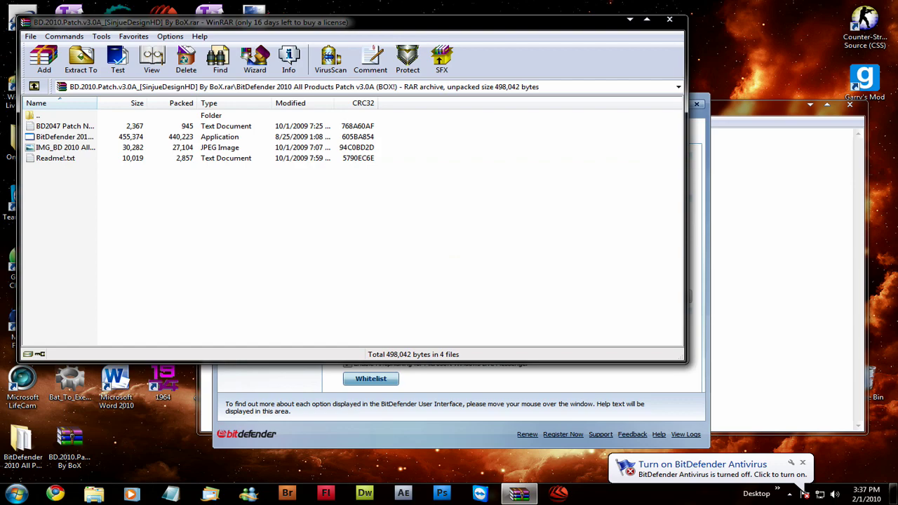
left_click(629, 20)
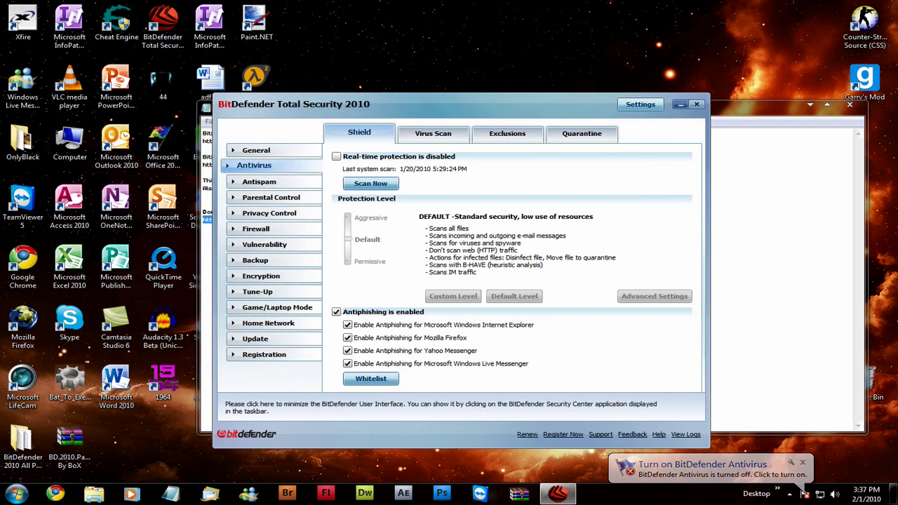
left_click(682, 103)
left_click(810, 104)
left_click_drag(662, 157, 408, 375)
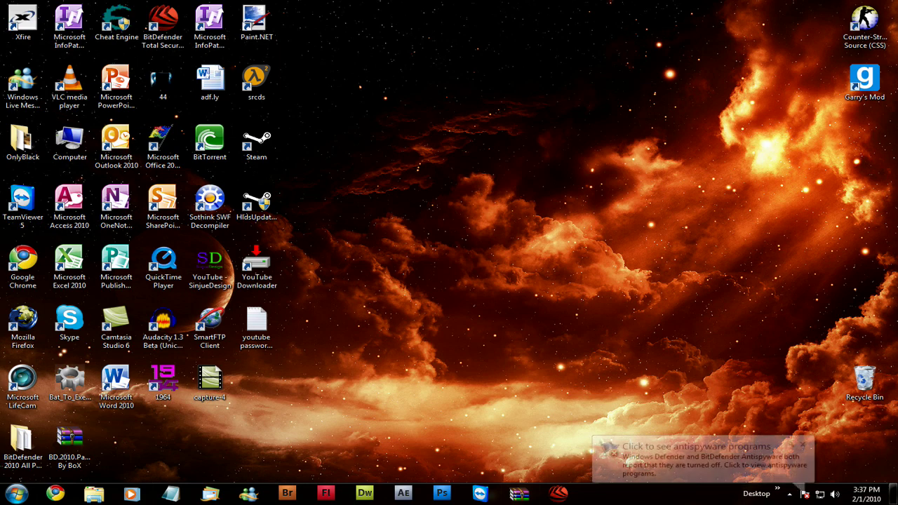
double_click(23, 442)
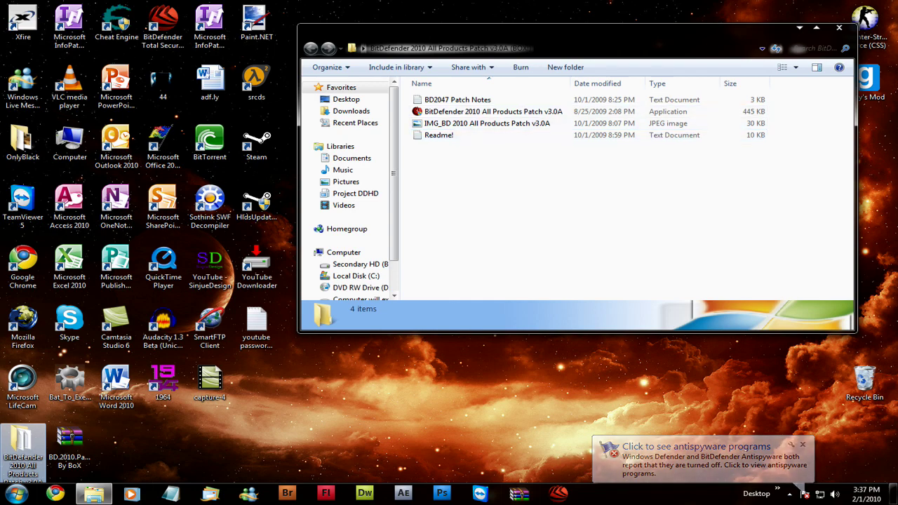
Read the instructions in the BD2047 Patch Notes file and close it.
double_click(458, 100)
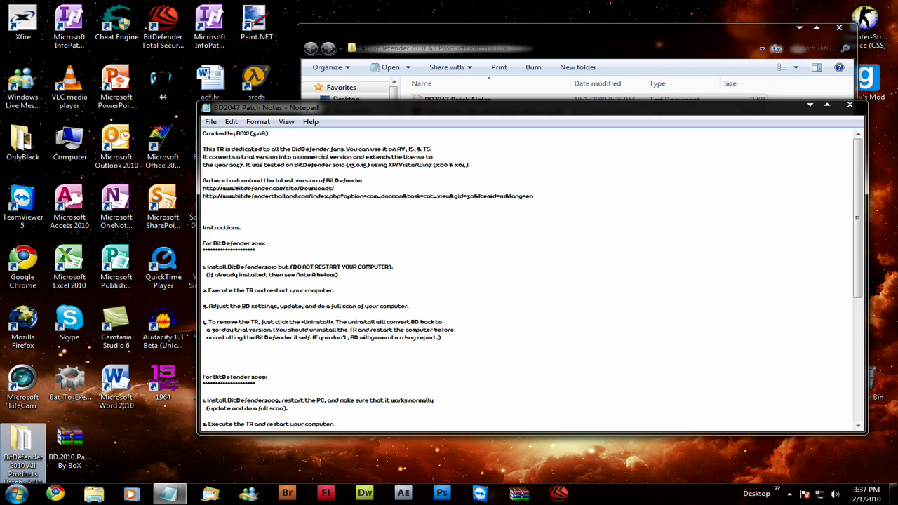
left_click(850, 105)
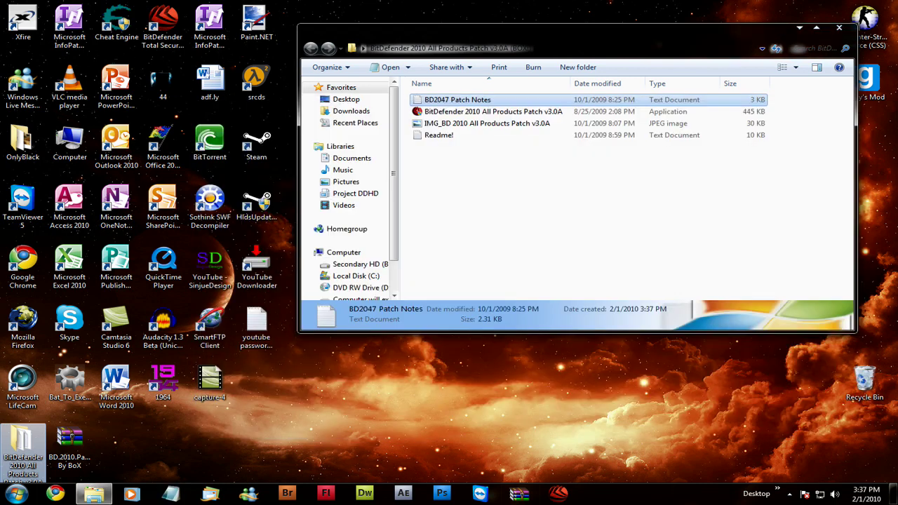
left_click(491, 169)
Launch the BitDefender 2010 All Products Patch v3.0A application to examine its options, and close it.
left_click(493, 111)
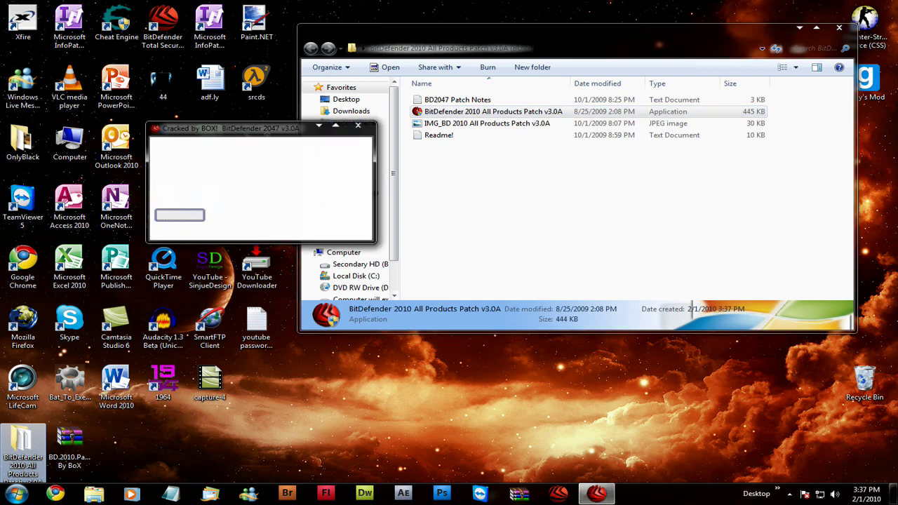
left_click_drag(260, 127, 438, 163)
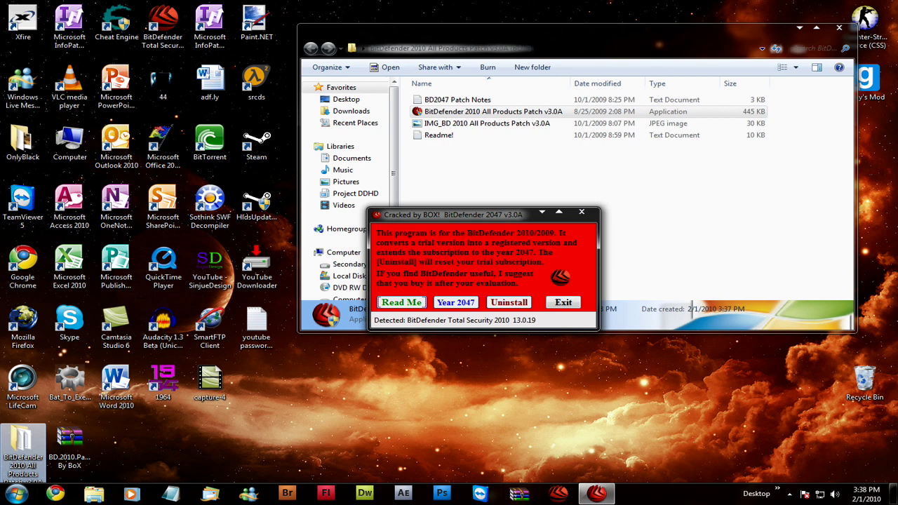
left_click(581, 212)
left_click_drag(638, 183, 508, 199)
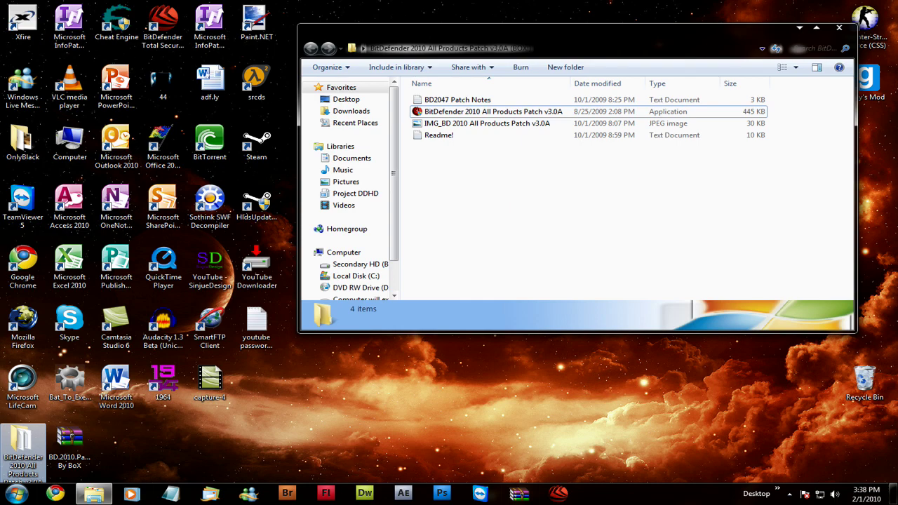
Switch to BitDefender Total Security 2010, examine the General dashboard's security status and the Fix All Issues list without starting the fixes, and minimize it.
left_click(558, 494)
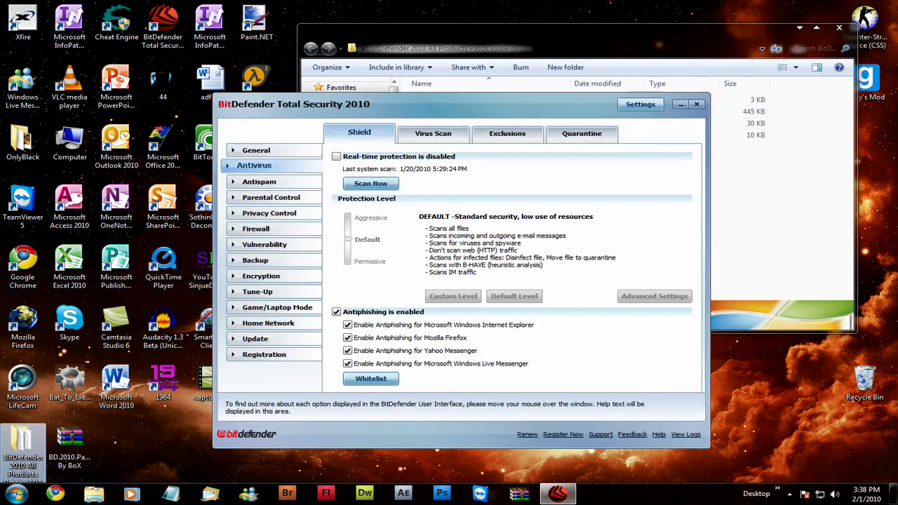
left_click(273, 149)
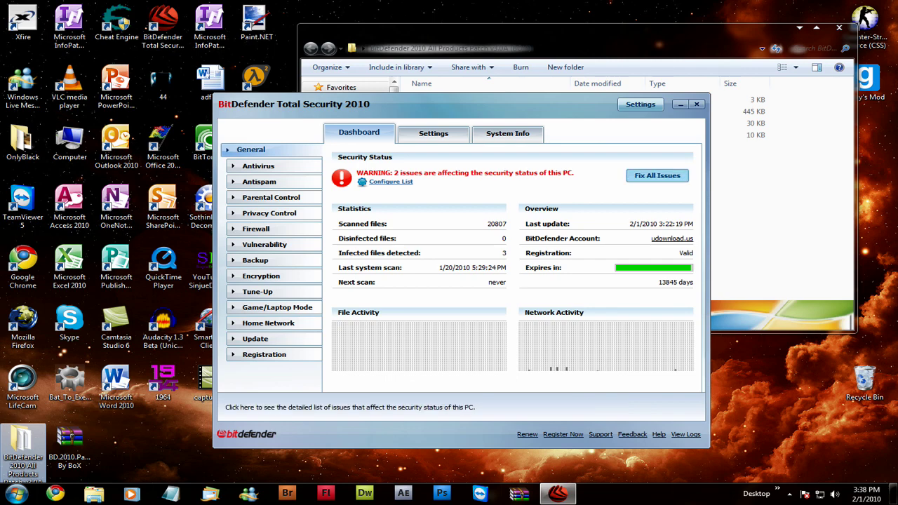
left_click(657, 175)
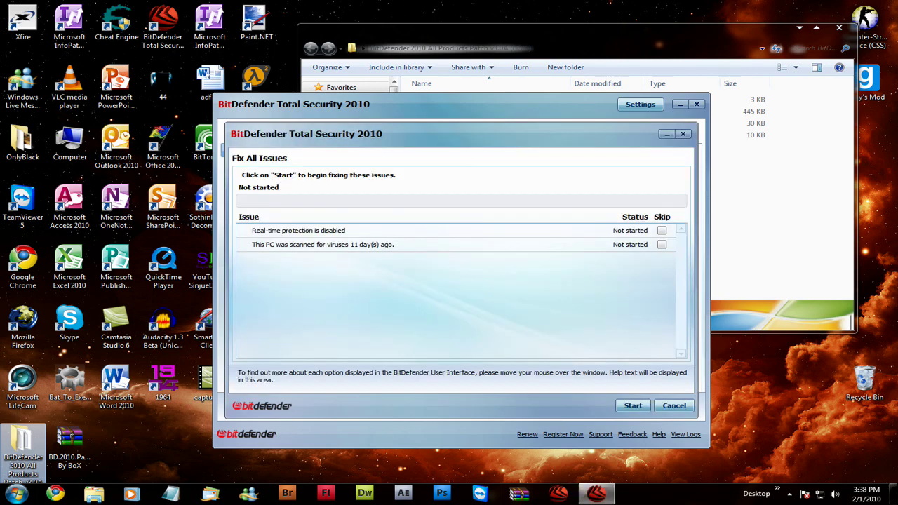
left_click(683, 133)
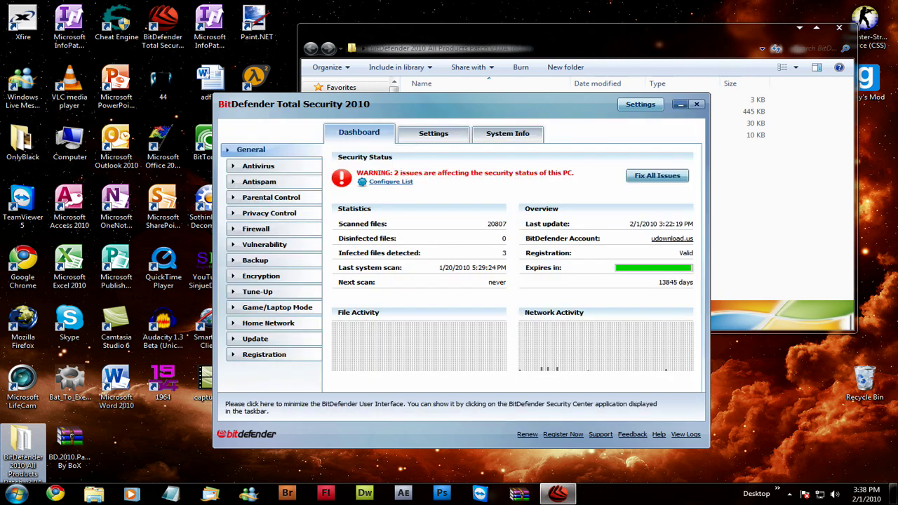
left_click(680, 104)
Close the patch folder window and move the patch archive and the extracted patch folder into the desktop row beside capture-4.
left_click(840, 27)
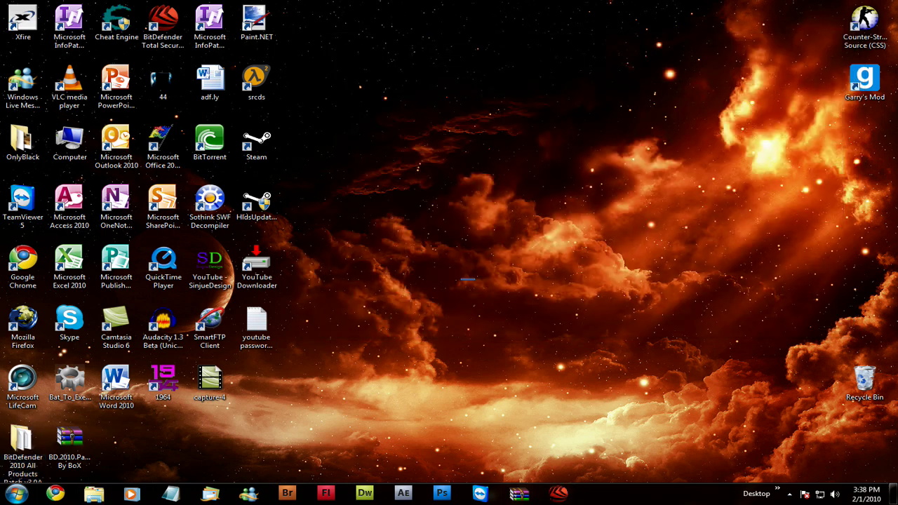
left_click(71, 436)
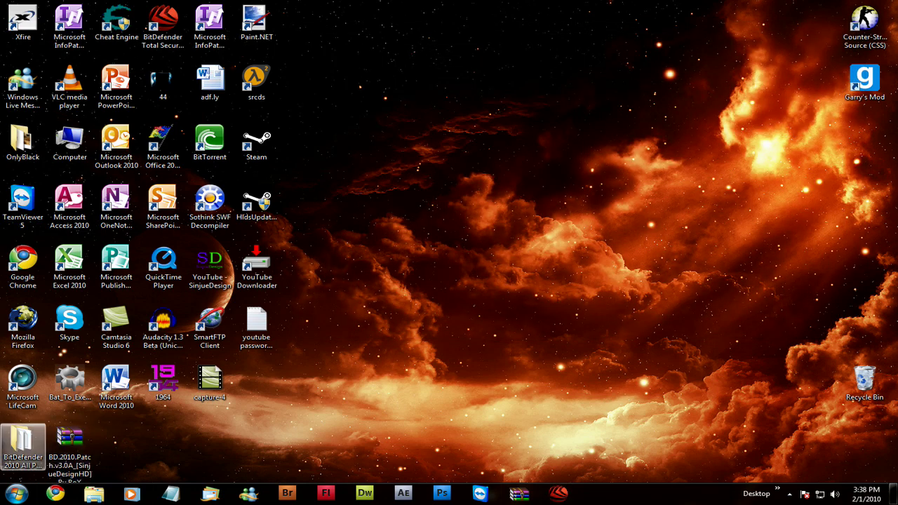
left_click_drag(71, 437, 265, 379)
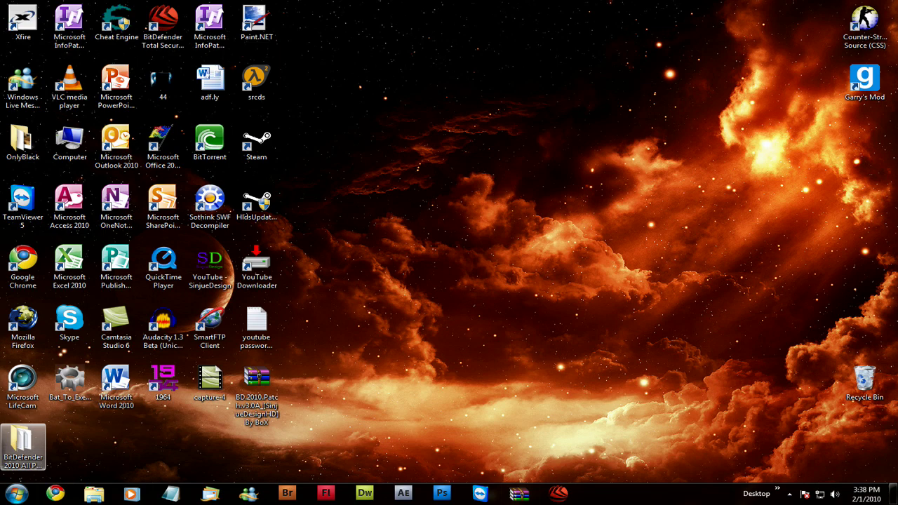
left_click_drag(23, 442, 302, 393)
left_click_drag(546, 365, 625, 395)
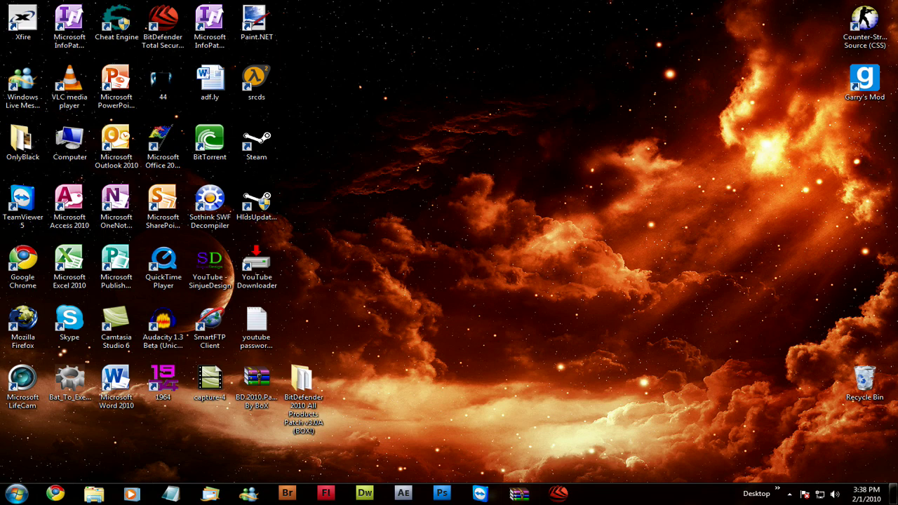
left_click(256, 327)
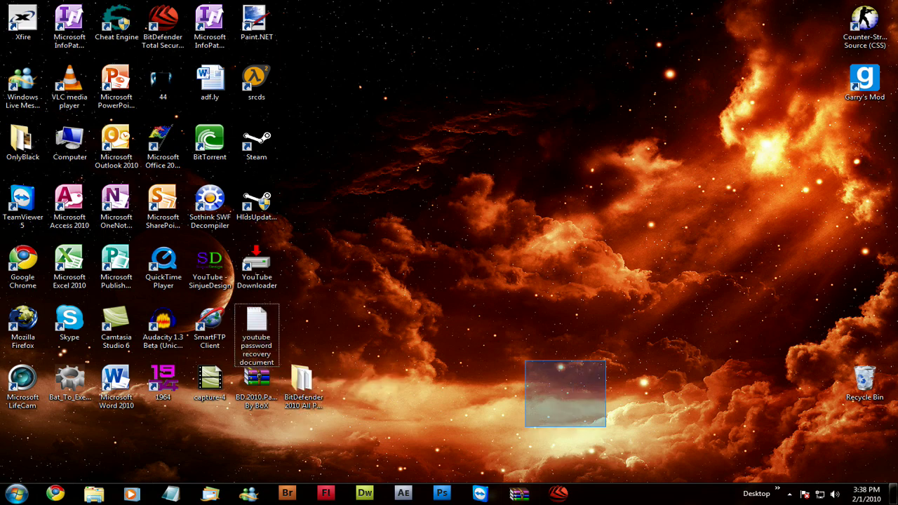
left_click_drag(524, 427, 395, 447)
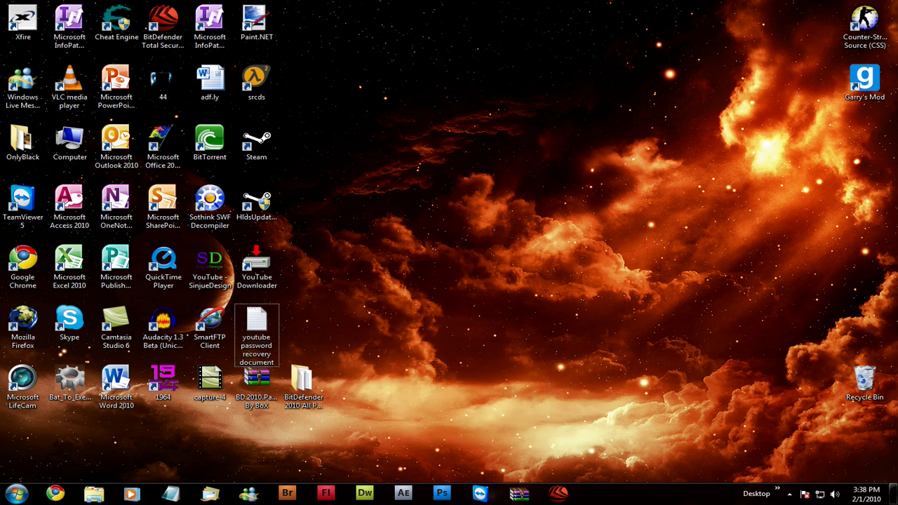